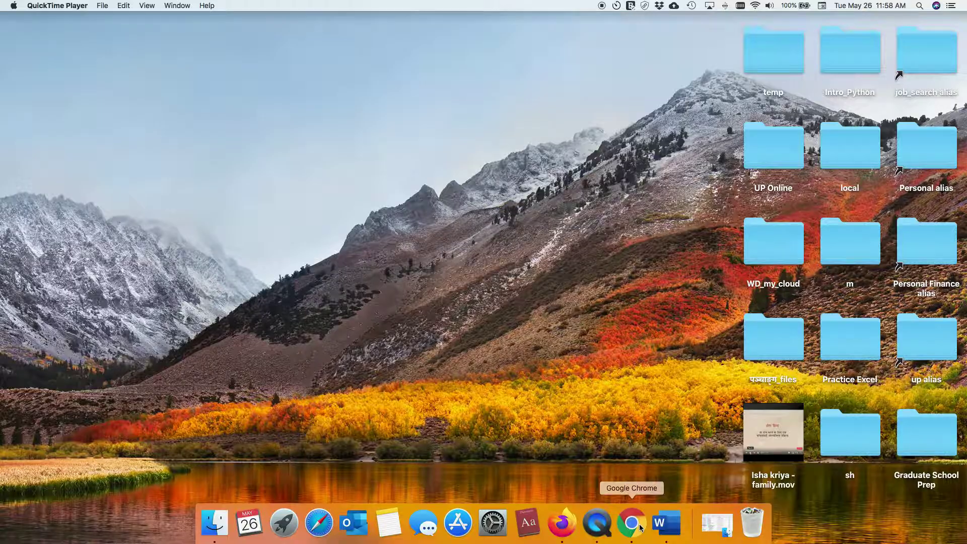
Launch Chrome, go to the Web Store via Apps, and search for 'mb ruler'.
left_click(632, 522)
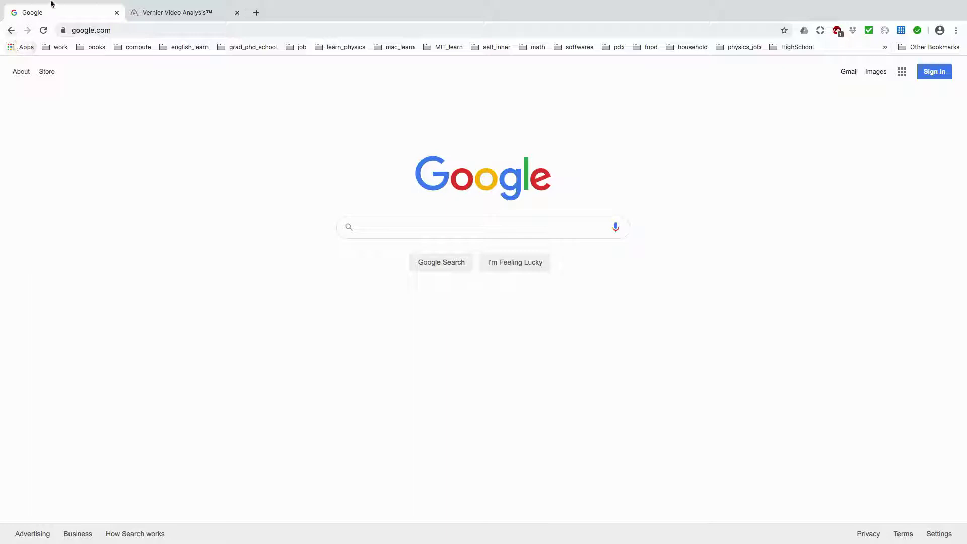
left_click(14, 50)
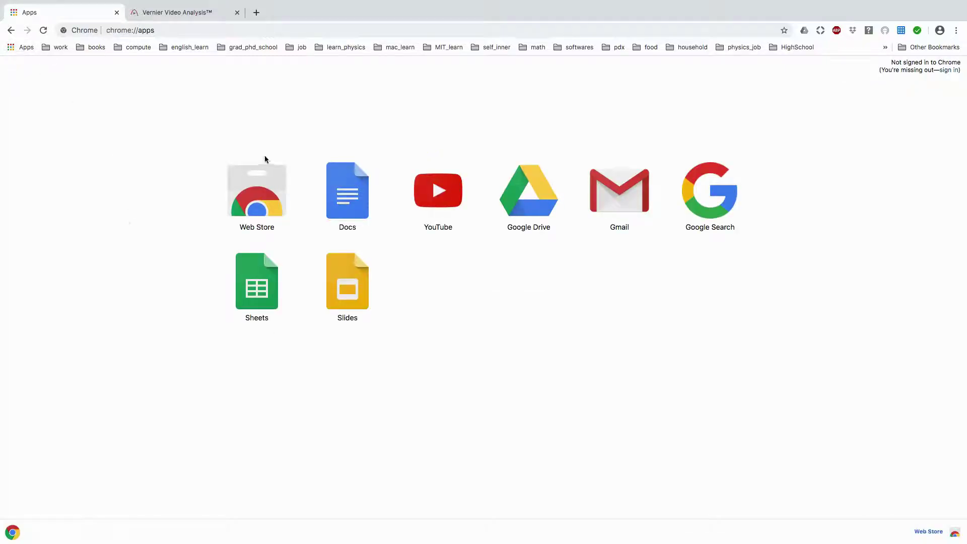
left_click(257, 204)
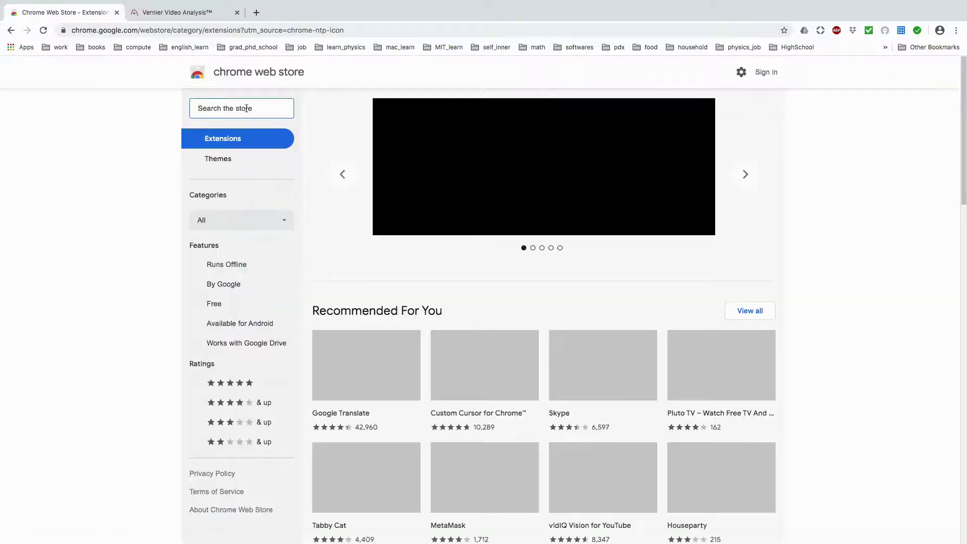
left_click(248, 108)
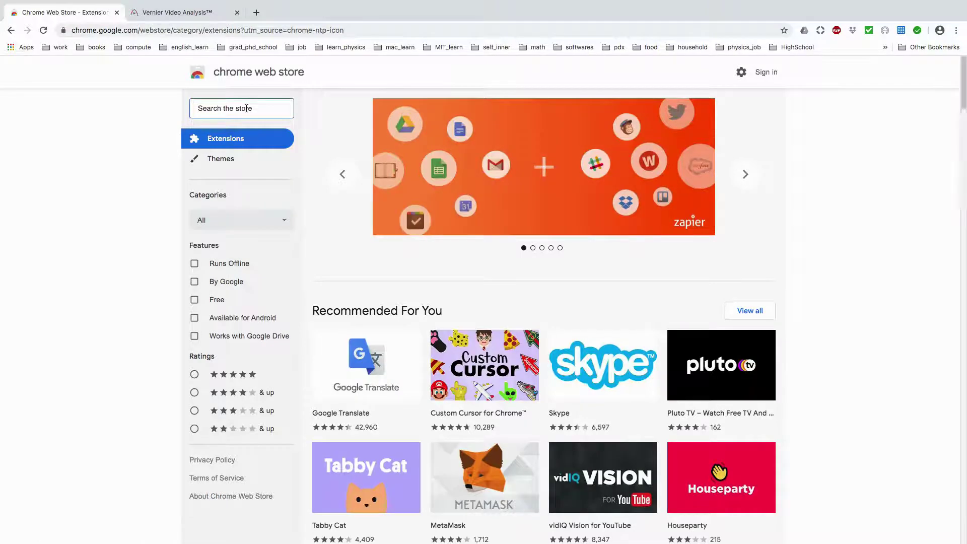
type("mb ruler")
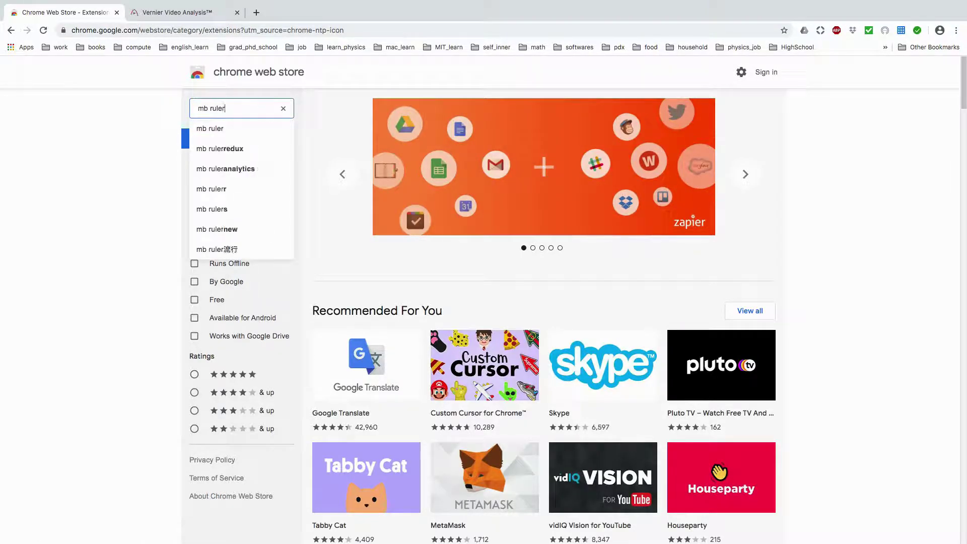
key("Return")
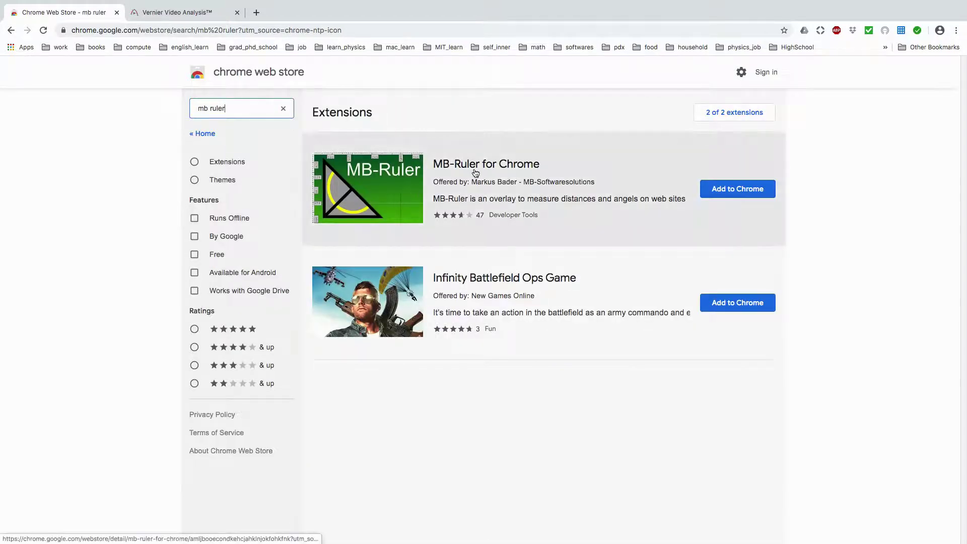
Install the MB-Ruler for Chrome extension and dismiss the added-to-Chrome notice.
left_click(737, 193)
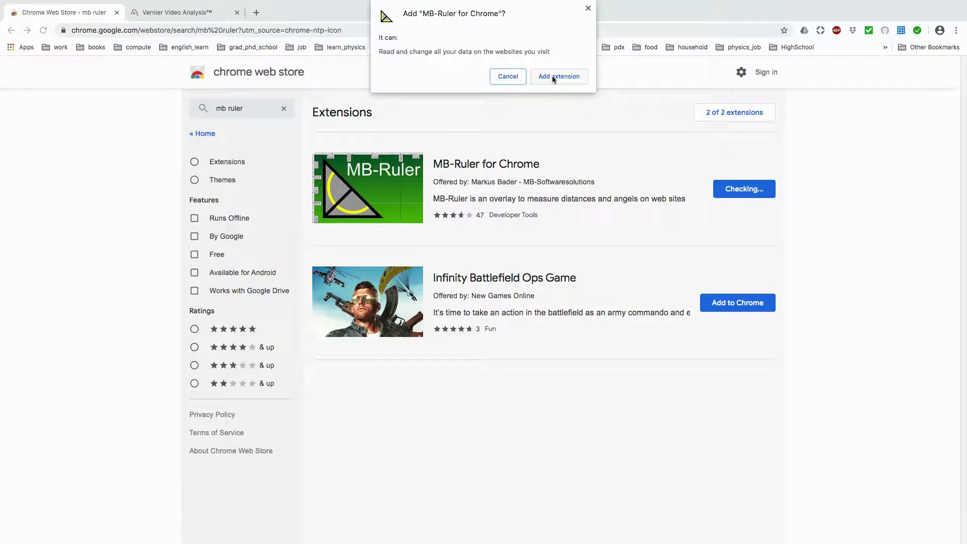
left_click(553, 76)
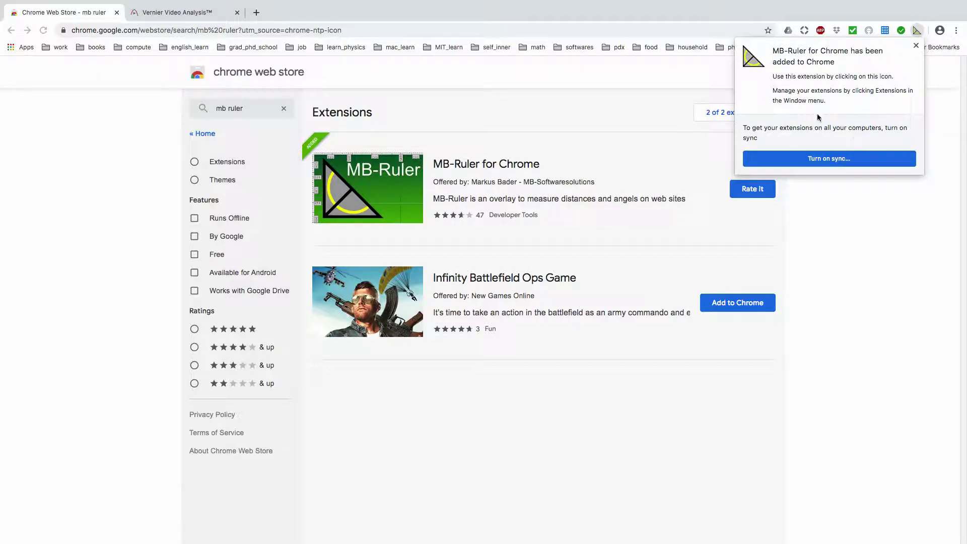
left_click(918, 46)
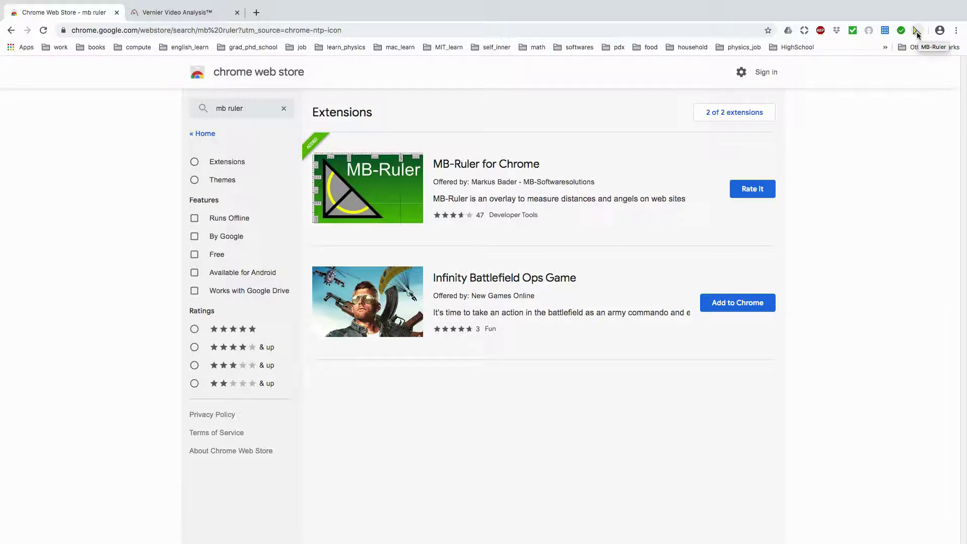
Reload Vernier Video Analysis, hide the MB-Ruler overlay, and load the Fan Cart sample video.
left_click(196, 14)
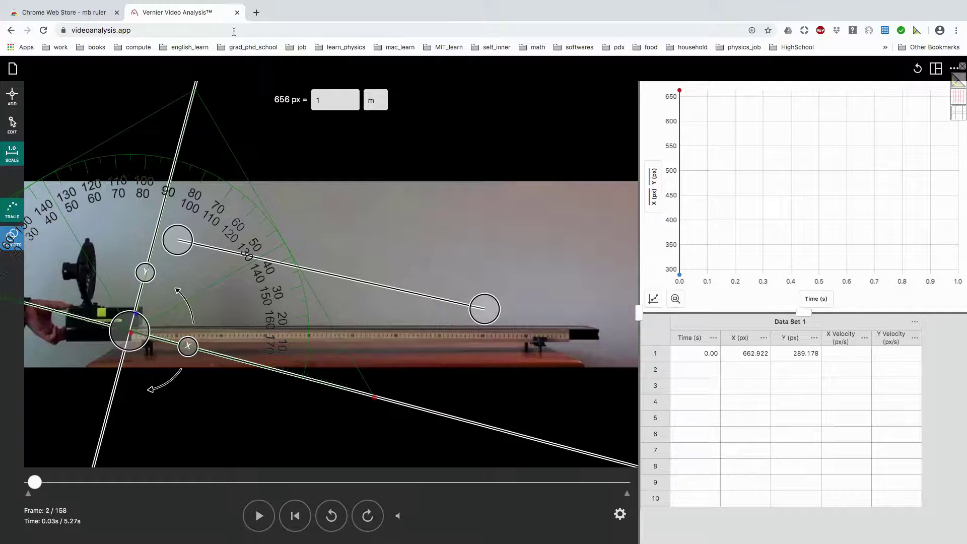
left_click(45, 30)
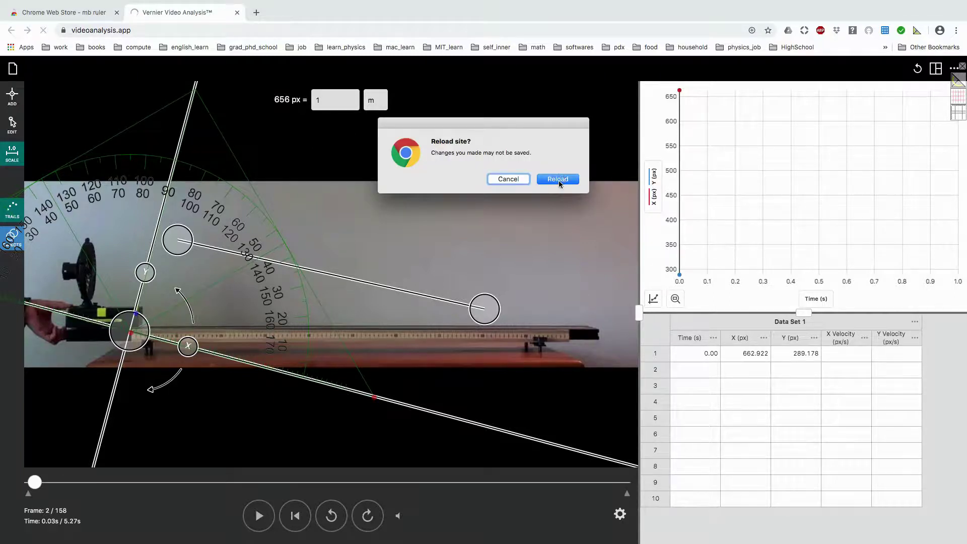
left_click(558, 179)
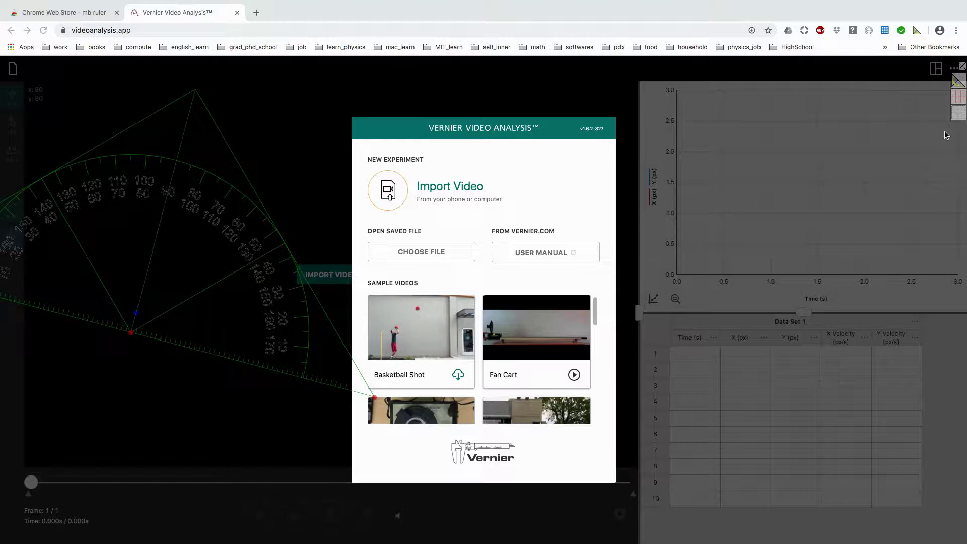
left_click(958, 82)
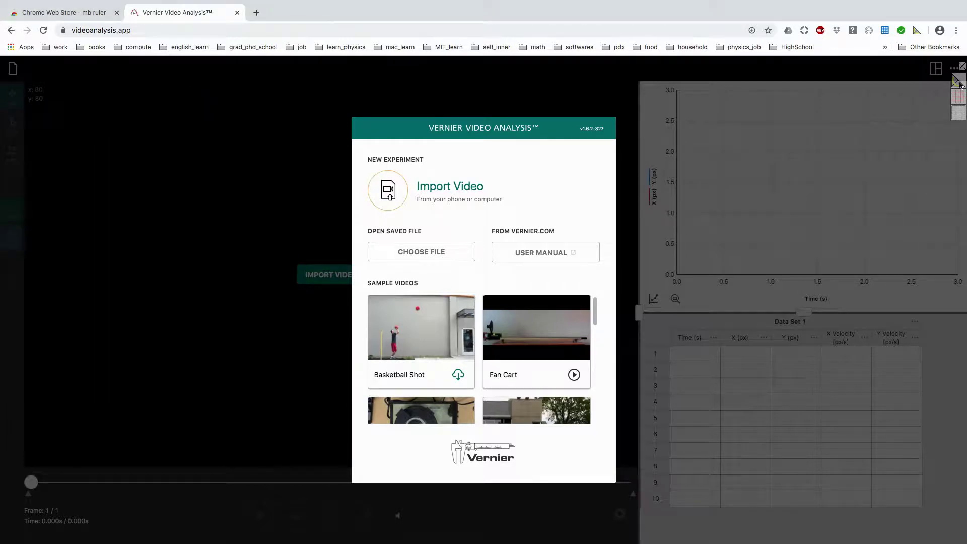
left_click(528, 343)
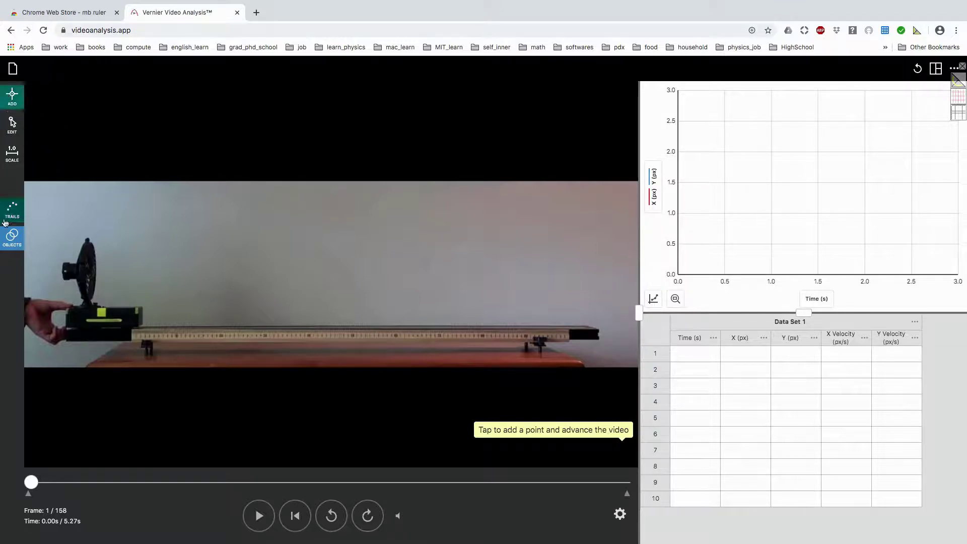
With the Scale tool, move the axes origin onto the cart and tilt the X axis down-right.
left_click(12, 153)
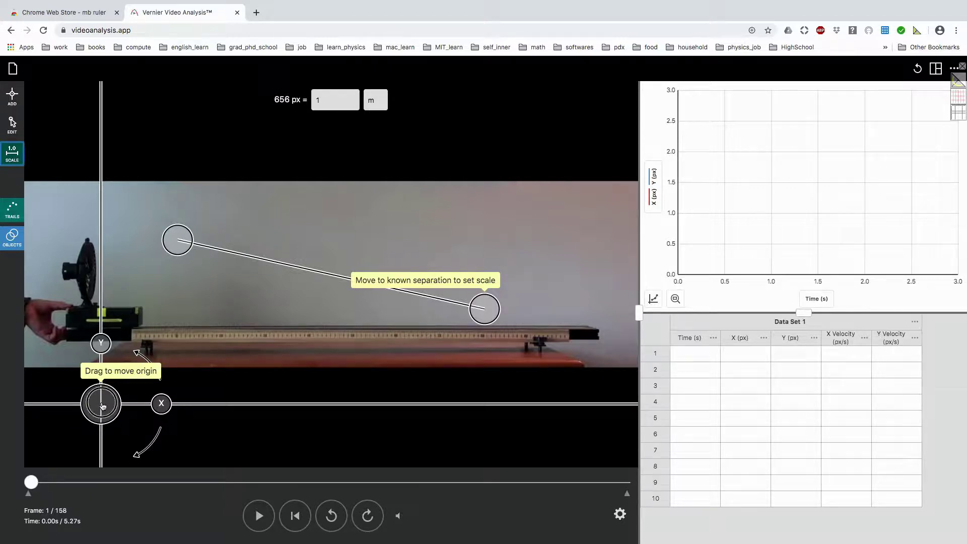
left_click_drag(108, 404, 134, 331)
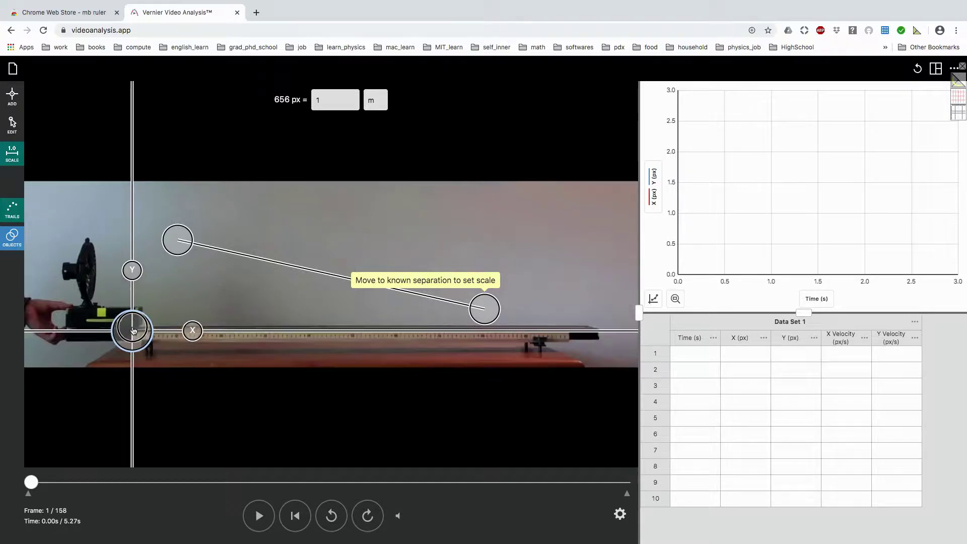
left_click_drag(134, 330, 133, 339)
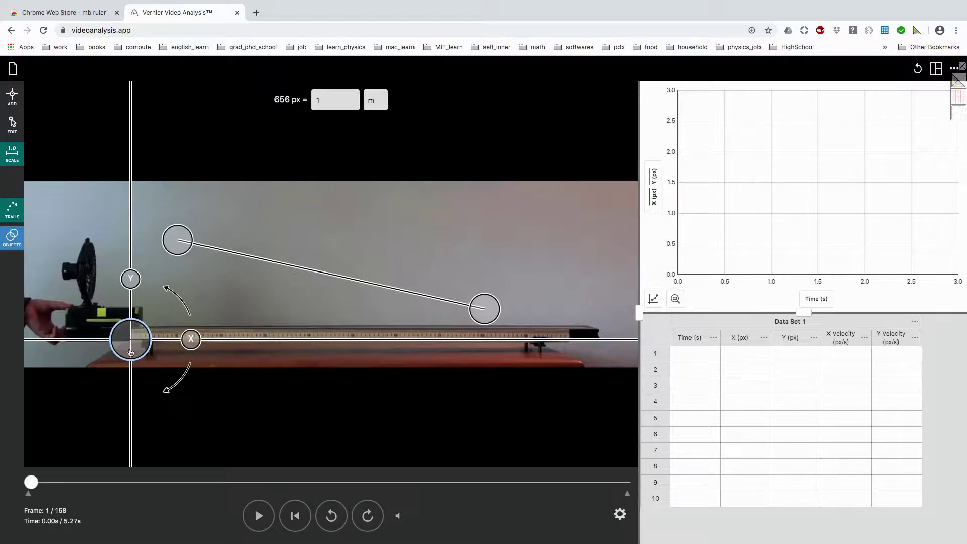
left_click(194, 346)
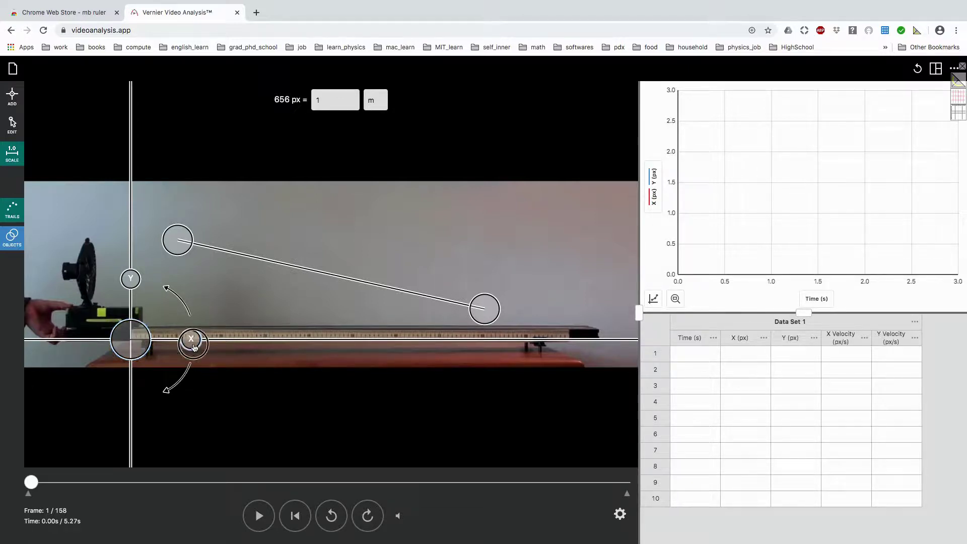
left_click_drag(194, 346, 188, 365)
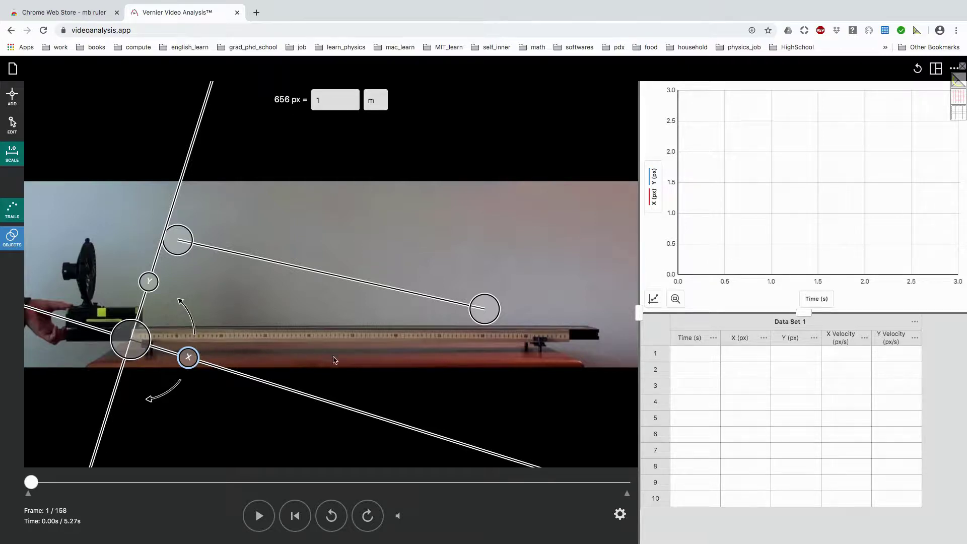
Show the MB-Ruler protractor, centre it on the axes origin and align its arm with the X axis.
left_click(958, 85)
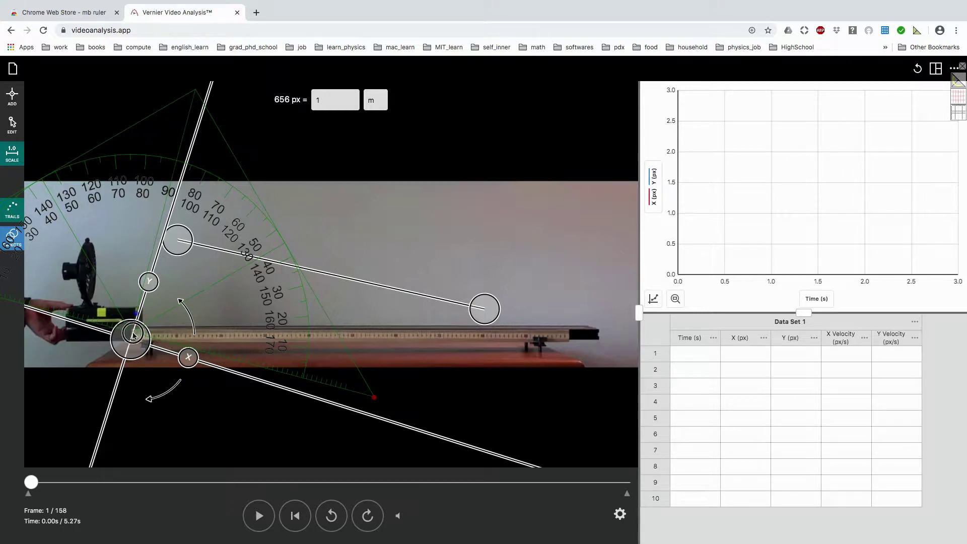
mouse_move(131, 334)
left_mouse_down()
mouse_move(148, 332)
mouse_move(132, 341)
left_mouse_up()
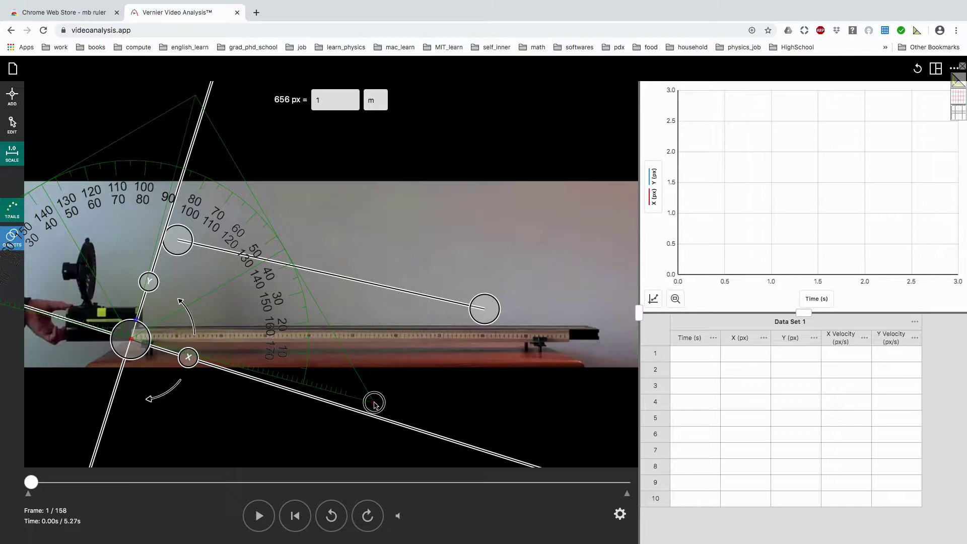
left_click_drag(373, 405, 369, 418)
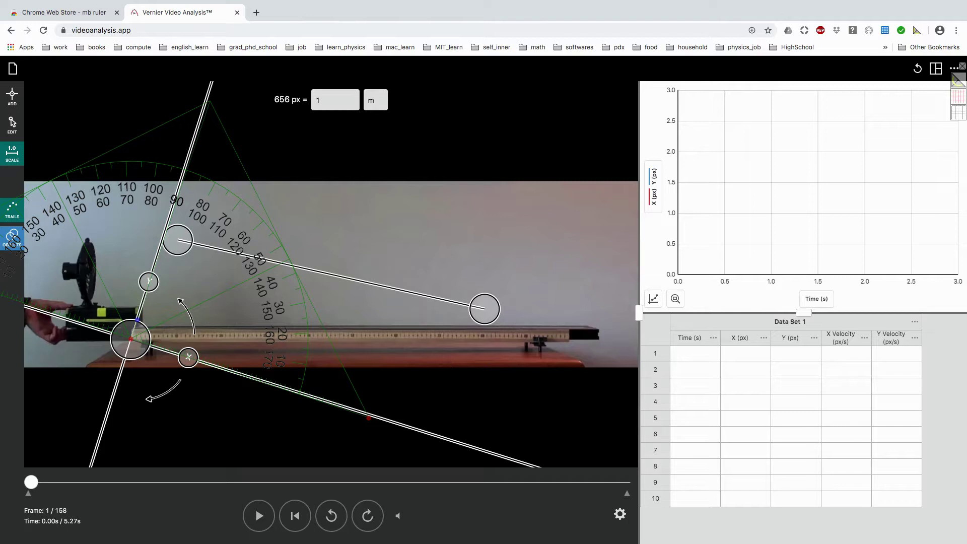
Toggle the MB-Ruler grid overlay, then close MB-Ruler to clear the protractor.
left_click(960, 100)
left_click(959, 84)
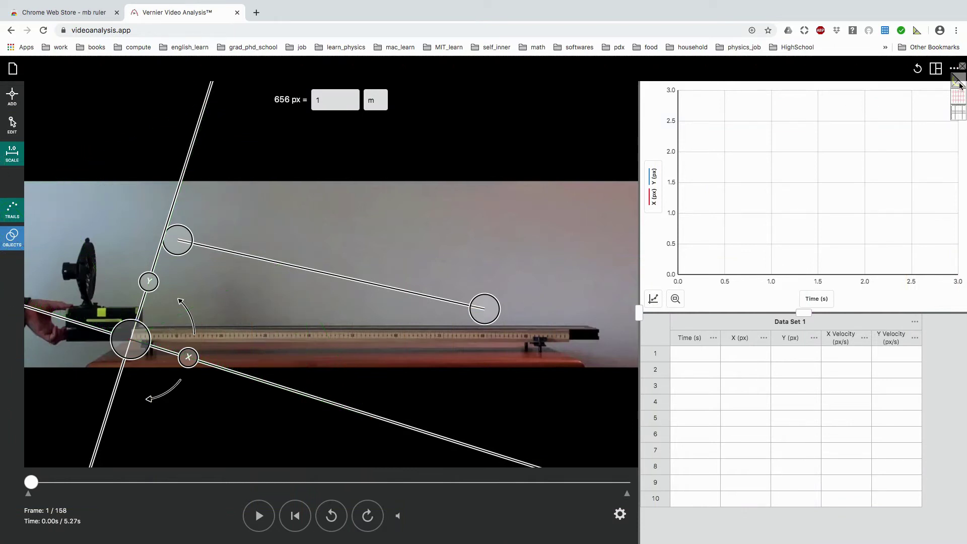